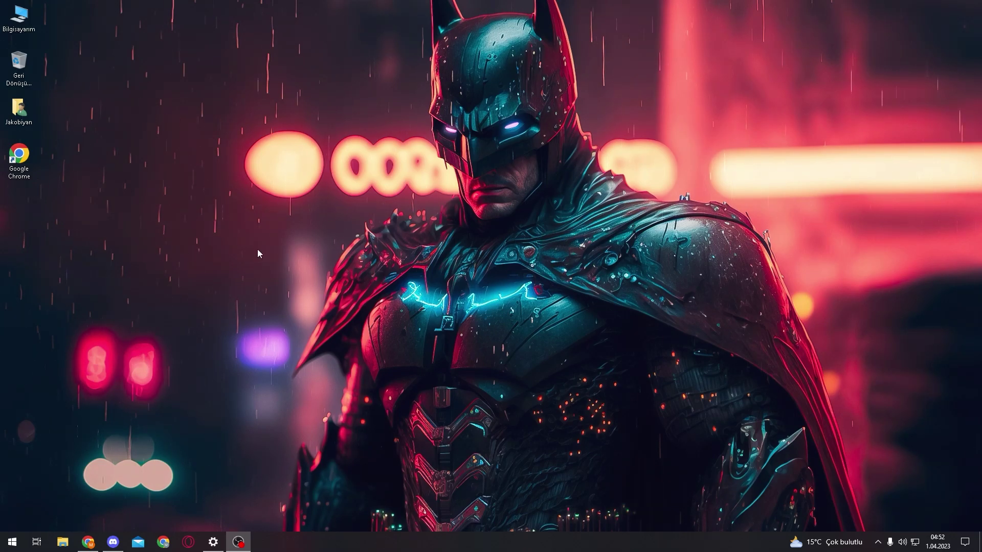
pyautogui.click(878, 542)
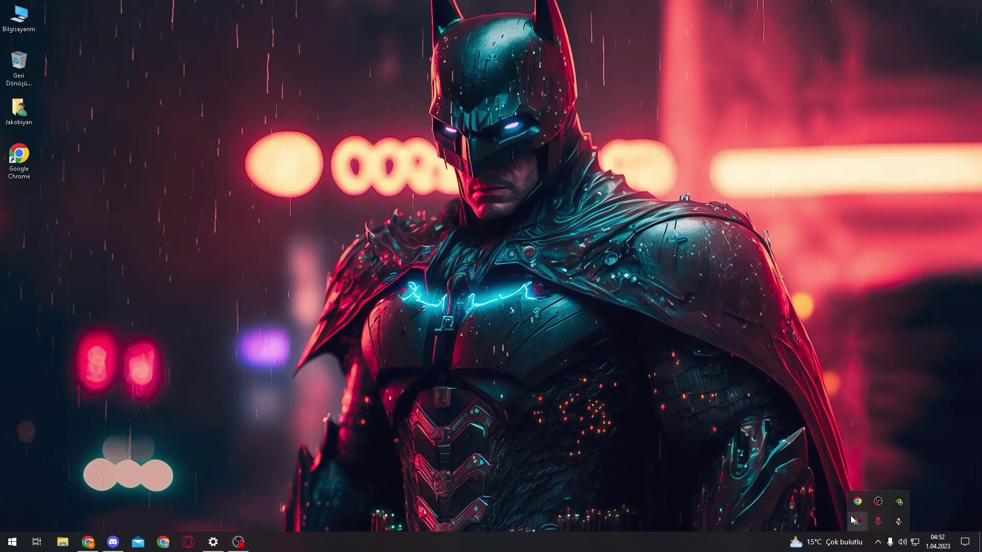
pyautogui.rightClick(898, 522)
pyautogui.click(913, 516)
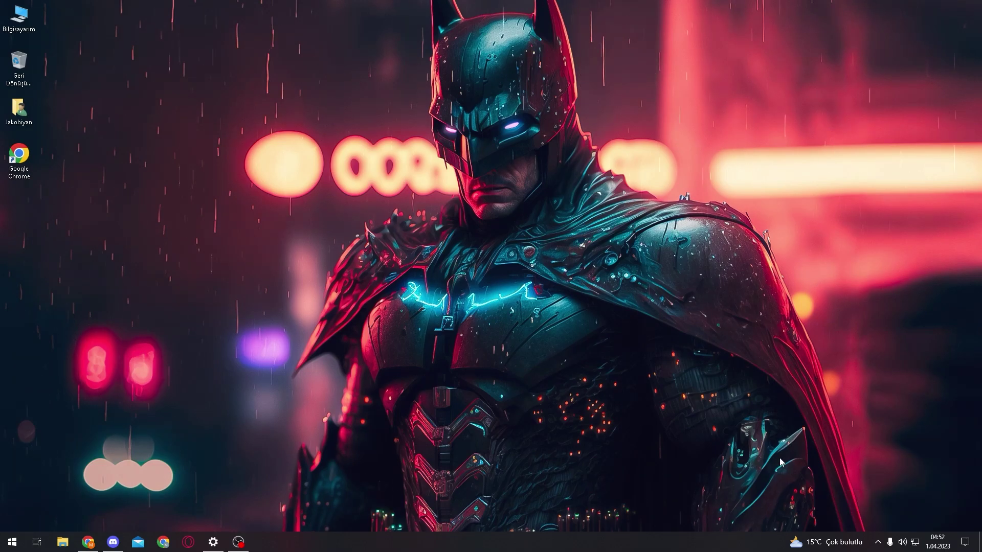
pyautogui.click(870, 538)
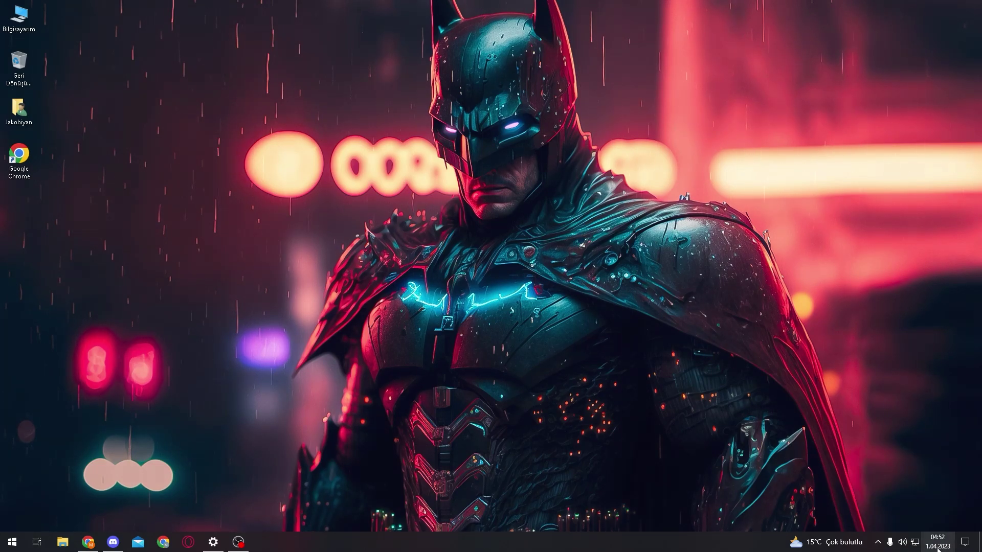
# Open the Windows sound settings page
pyautogui.rightClick(899, 550)
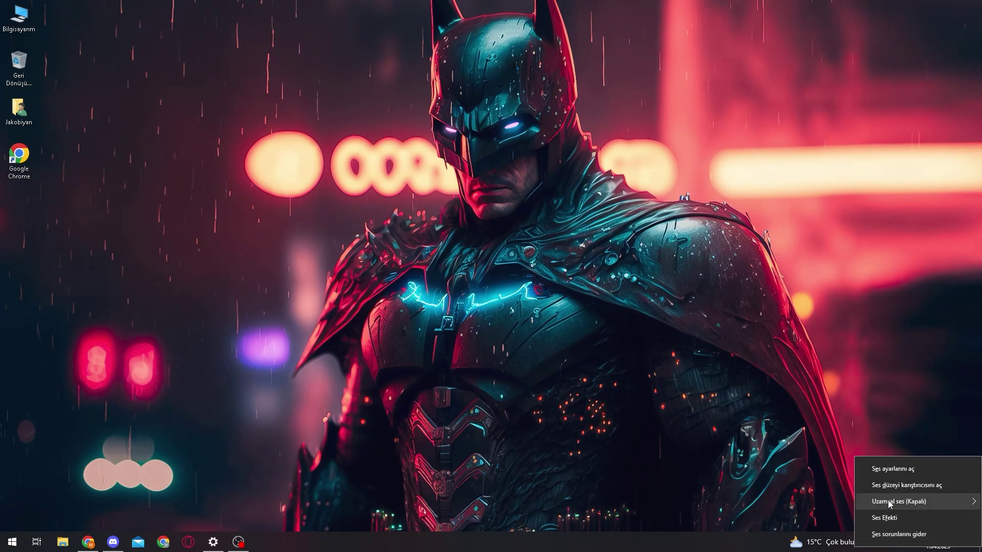
pyautogui.click(909, 474)
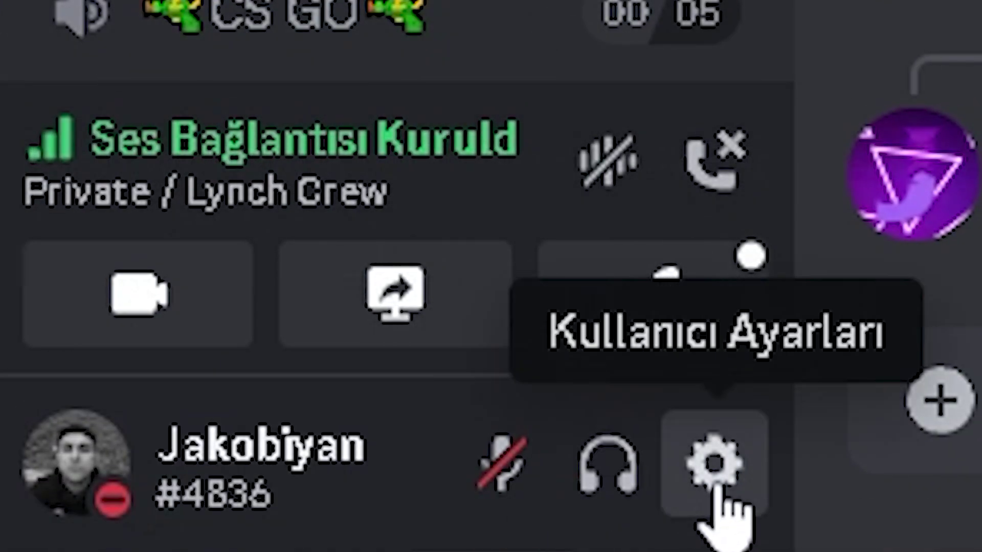
# In Discord, open the user settings at Ses ve Görüntü and review the available input devices
pyautogui.click(715, 463)
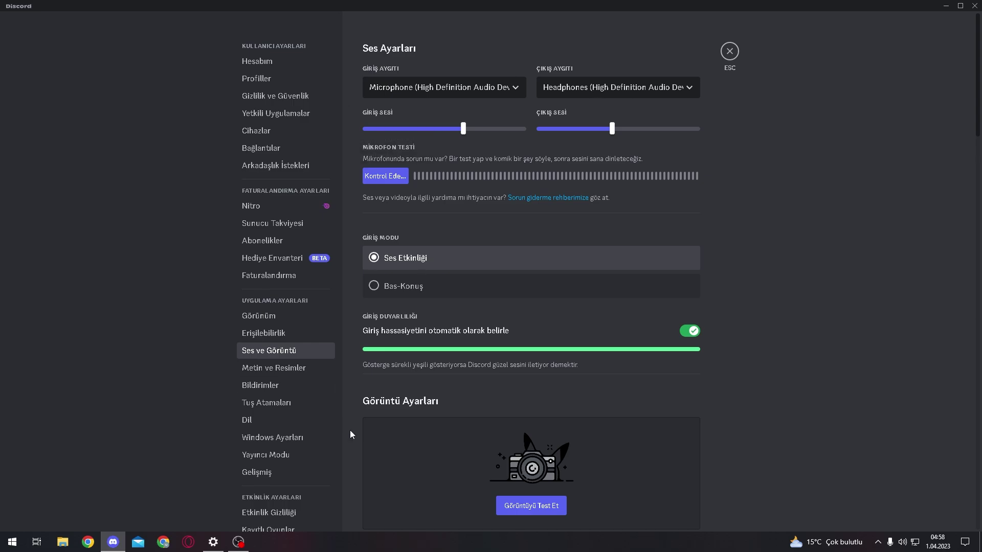
pyautogui.click(421, 91)
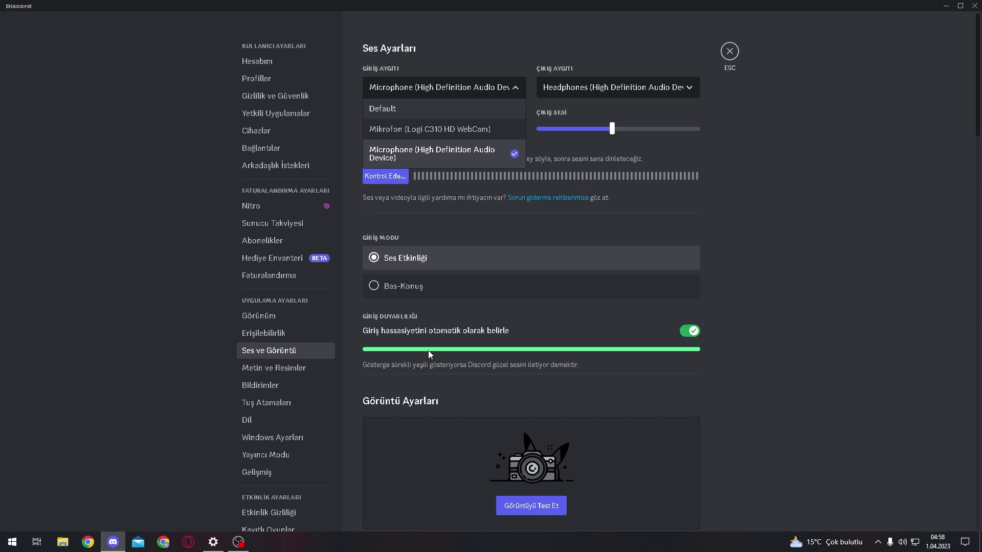
pyautogui.click(404, 263)
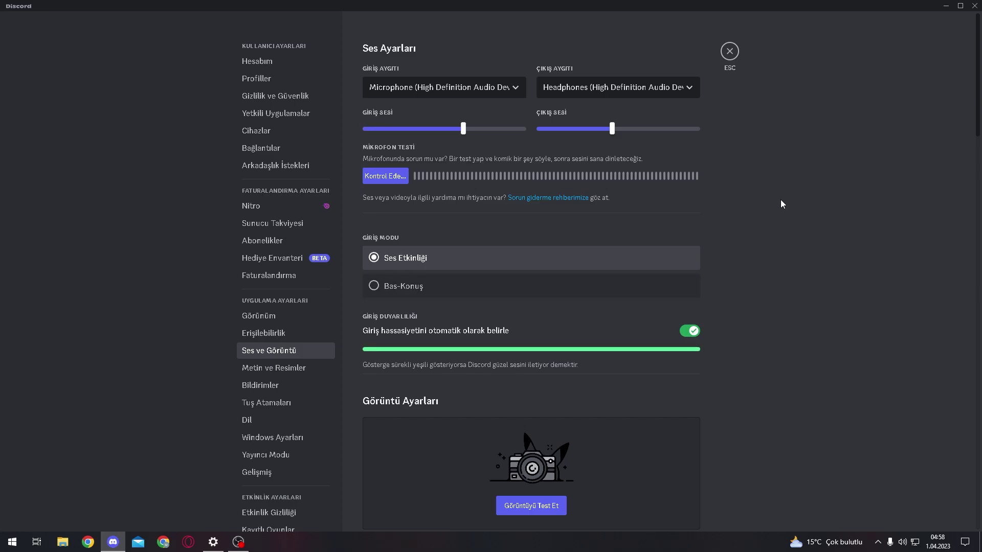
# Run and stop the microphone test, and raise the input volume slightly
pyautogui.click(388, 180)
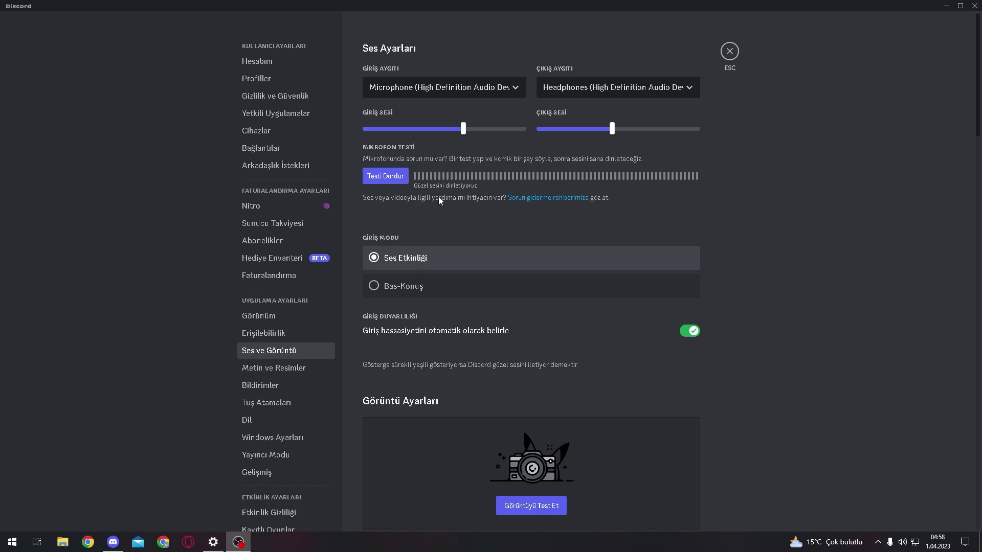
pyautogui.click(385, 176)
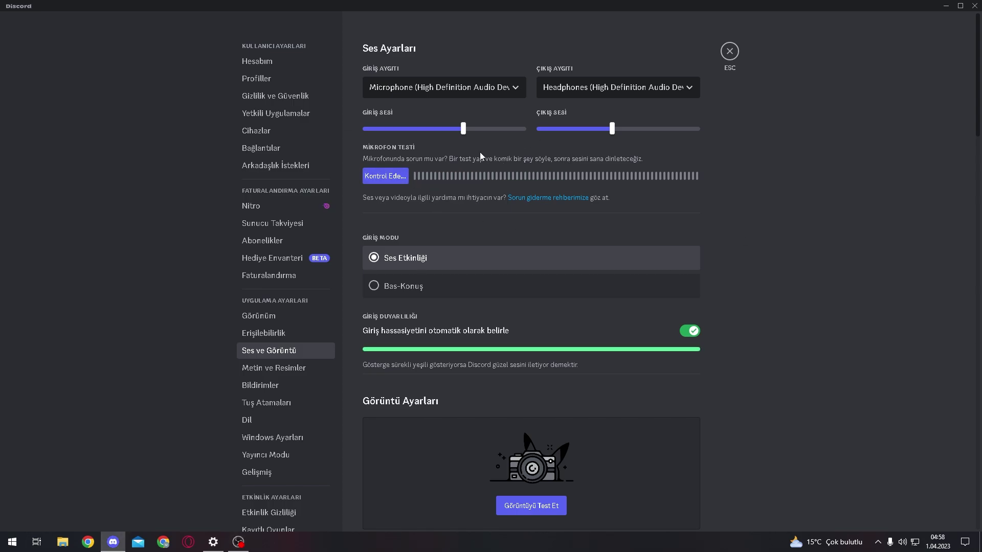
pyautogui.moveTo(463, 128); pyautogui.dragTo(469, 127)
pyautogui.moveTo(467, 126)
# Examine the option to reset the voice settings and the available input and output devices
pyautogui.scroll(-20, 790, 148)
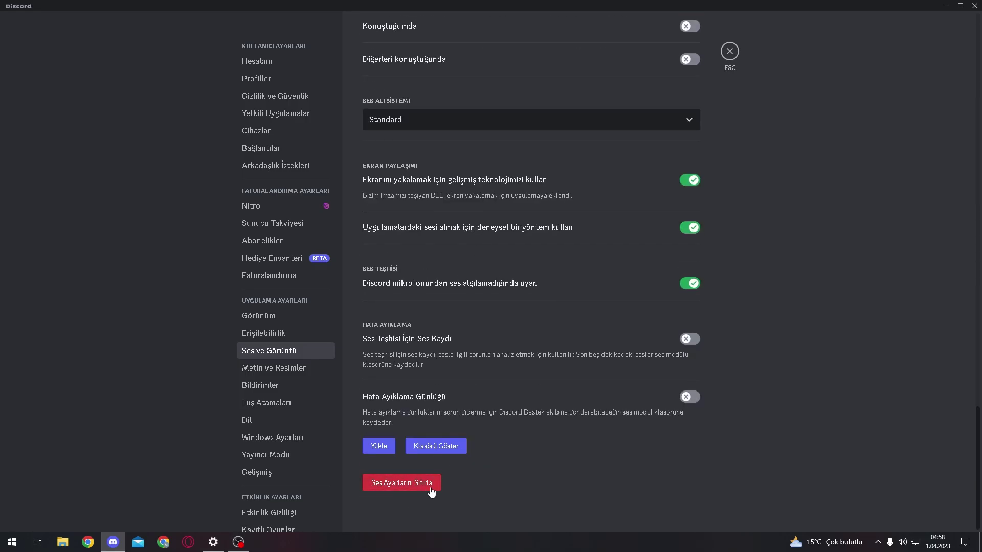
pyautogui.scroll(20, 680, 469)
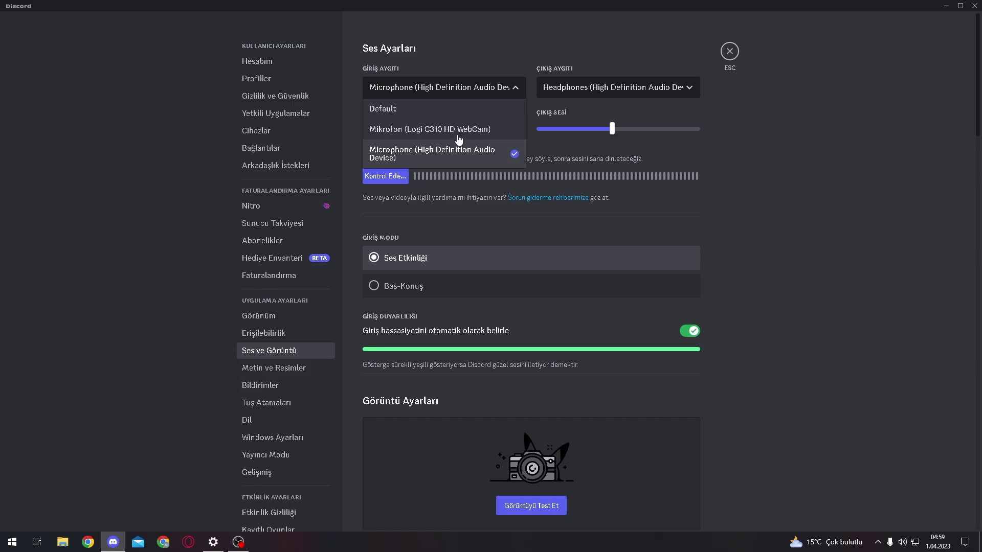
pyautogui.click(410, 110)
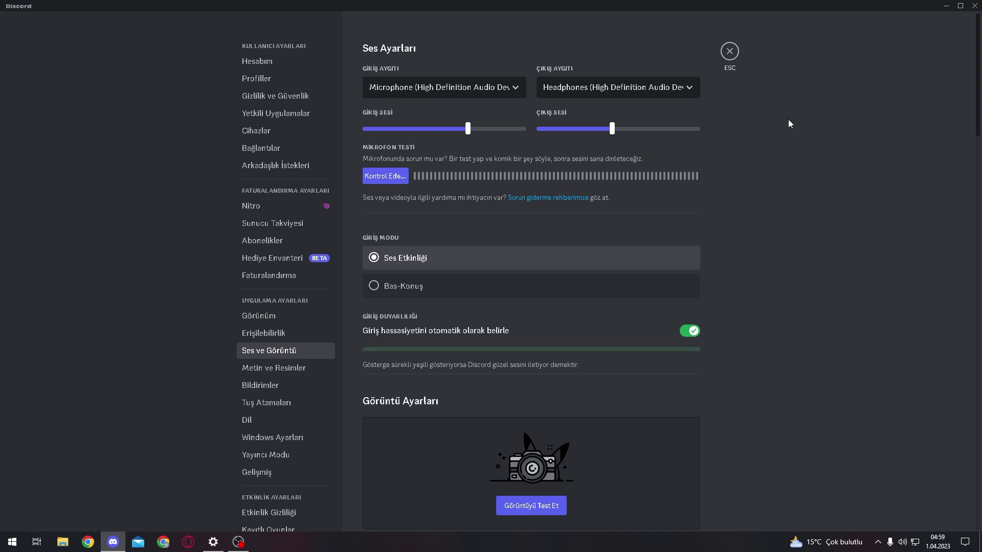
pyautogui.click(605, 89)
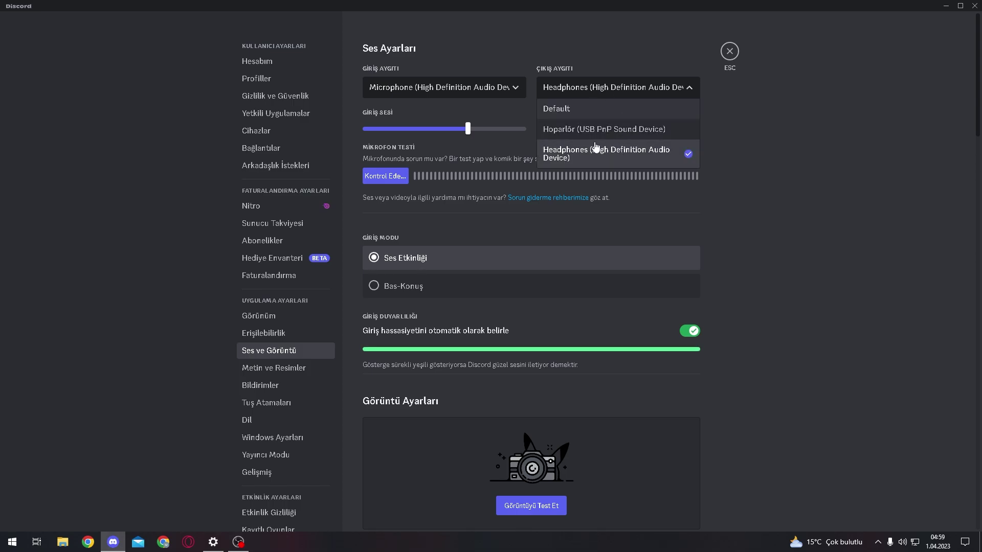
pyautogui.click(769, 198)
pyautogui.click(499, 98)
pyautogui.click(595, 86)
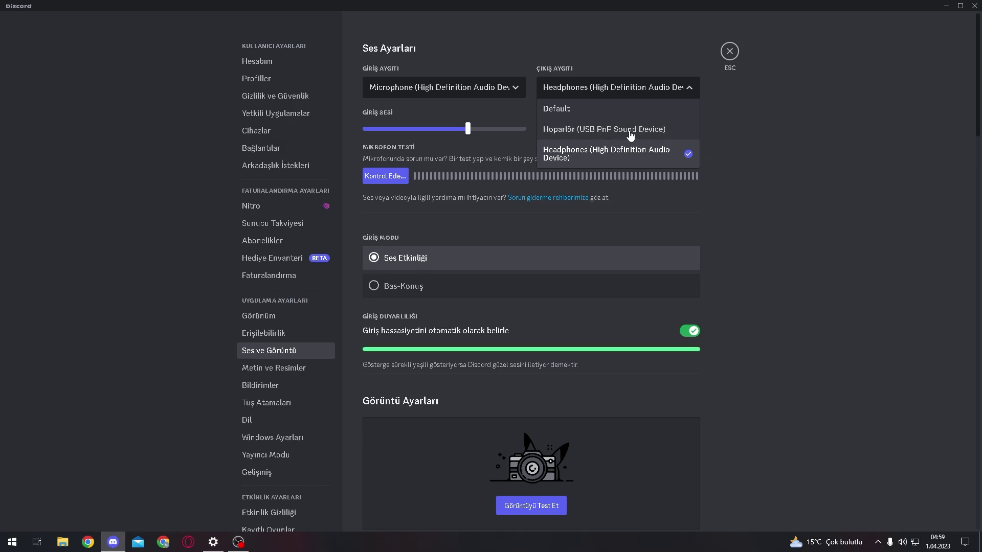
# Set the voice input device to Mikrofon (Logi C310 HD WebCam)
pyautogui.click(504, 95)
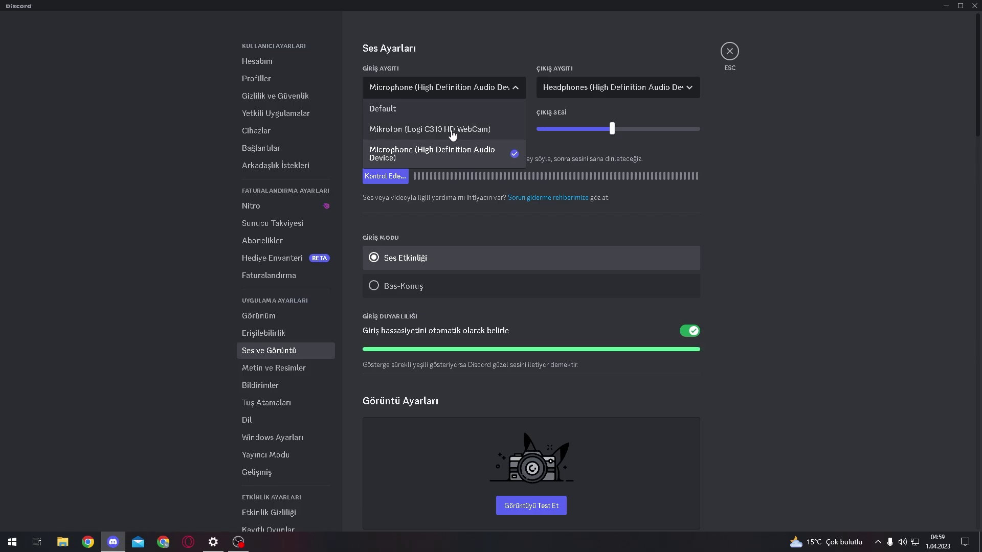
pyautogui.click(429, 129)
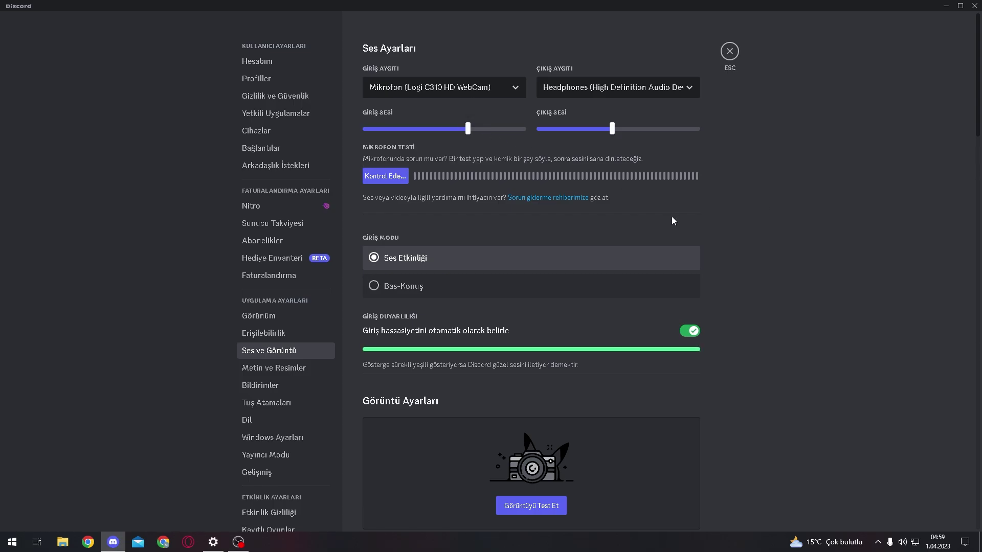
pyautogui.click(428, 90)
pyautogui.click(424, 216)
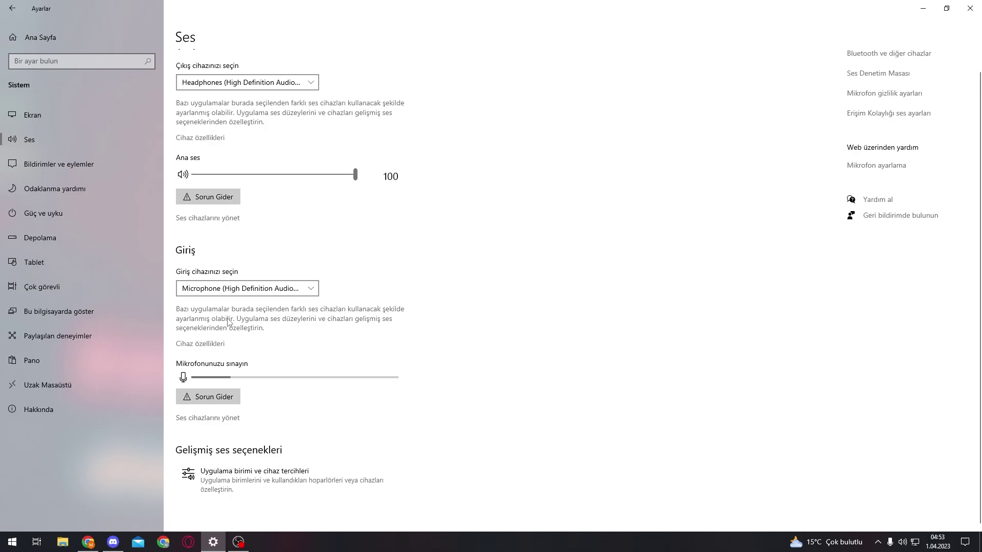
# In Windows sound settings, choose Microphone (High Definition Audio Device) as the input device
pyautogui.click(243, 289)
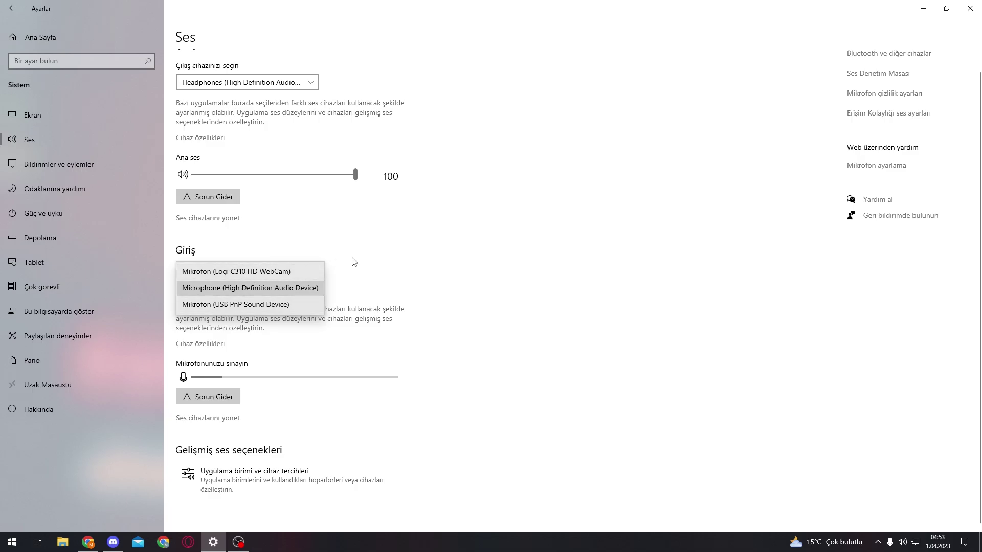
pyautogui.click(277, 287)
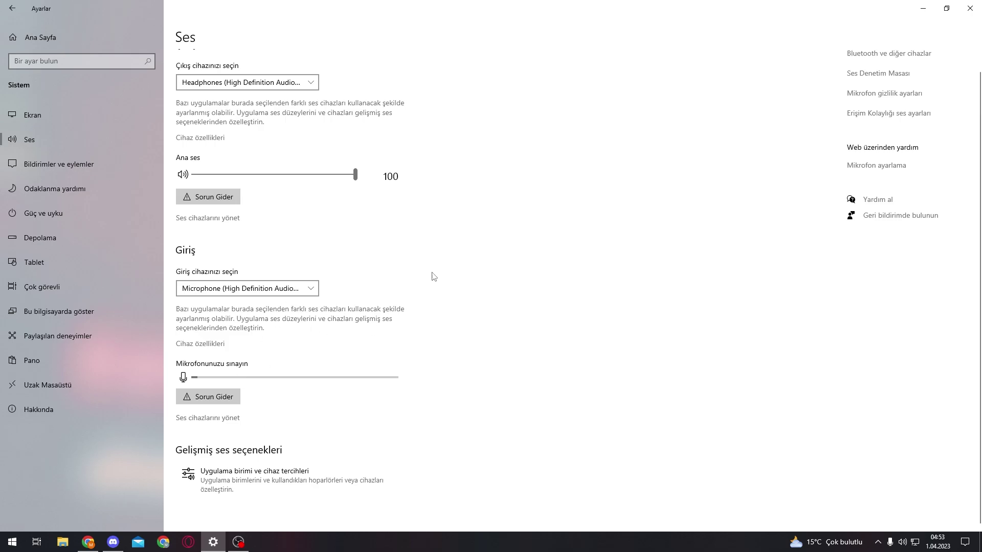
# Open the Sound Control Panel (Ses Denetim Masası) and show its recording devices, with the Settings window minimised
pyautogui.click(868, 76)
pyautogui.click(919, 8)
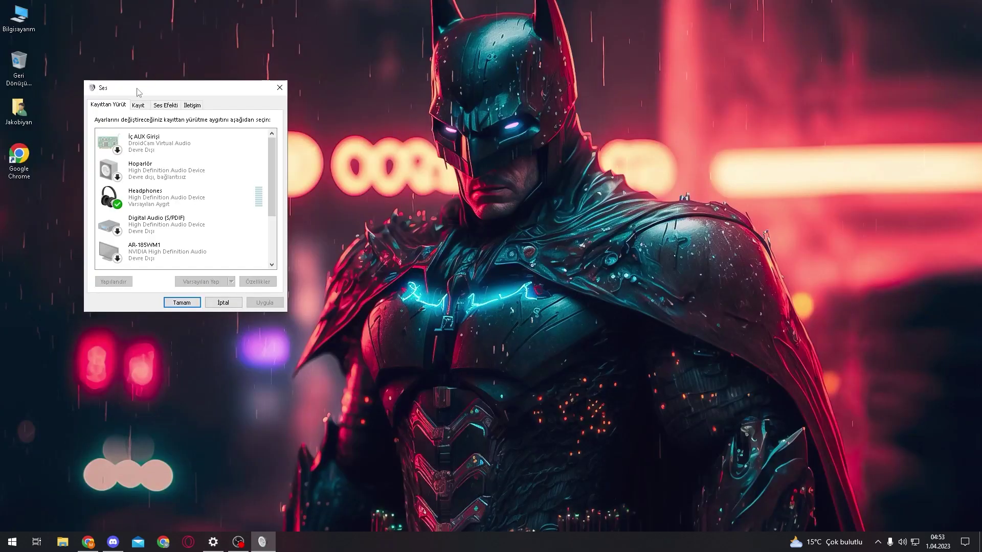
pyautogui.moveTo(134, 88); pyautogui.dragTo(348, 89)
pyautogui.click(354, 106)
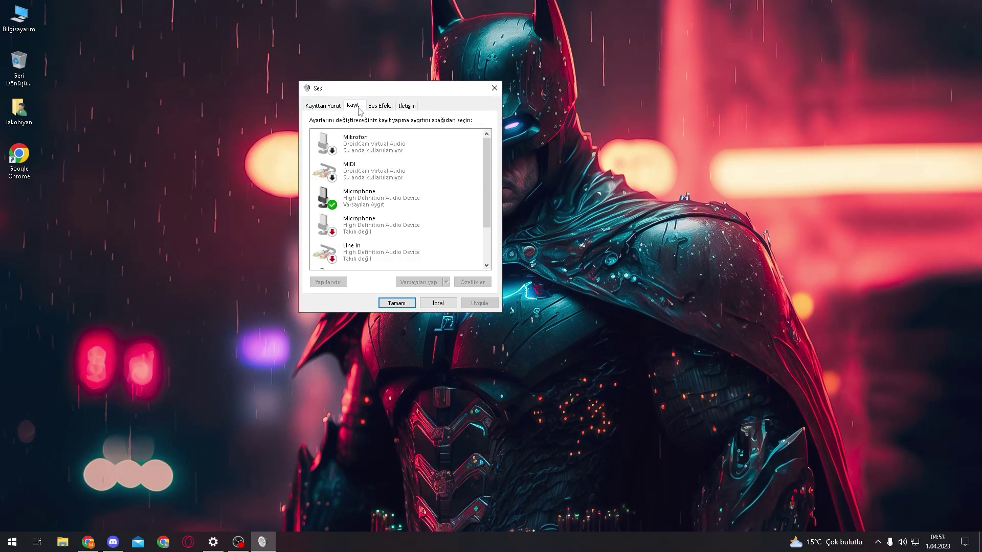
# Check the options for showing disabled and disconnected devices in the recording device list
pyautogui.rightClick(470, 165)
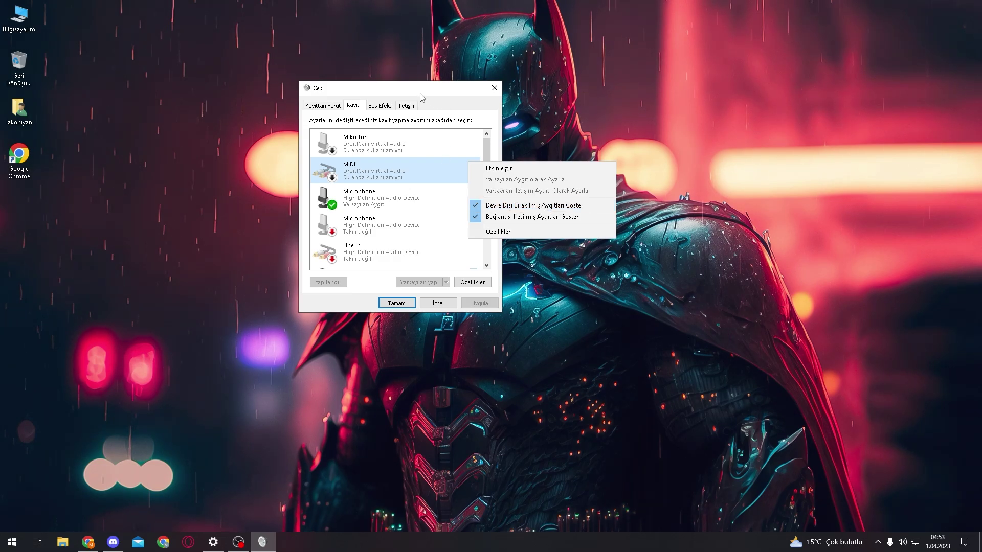
pyautogui.click(548, 219)
pyautogui.click(415, 258)
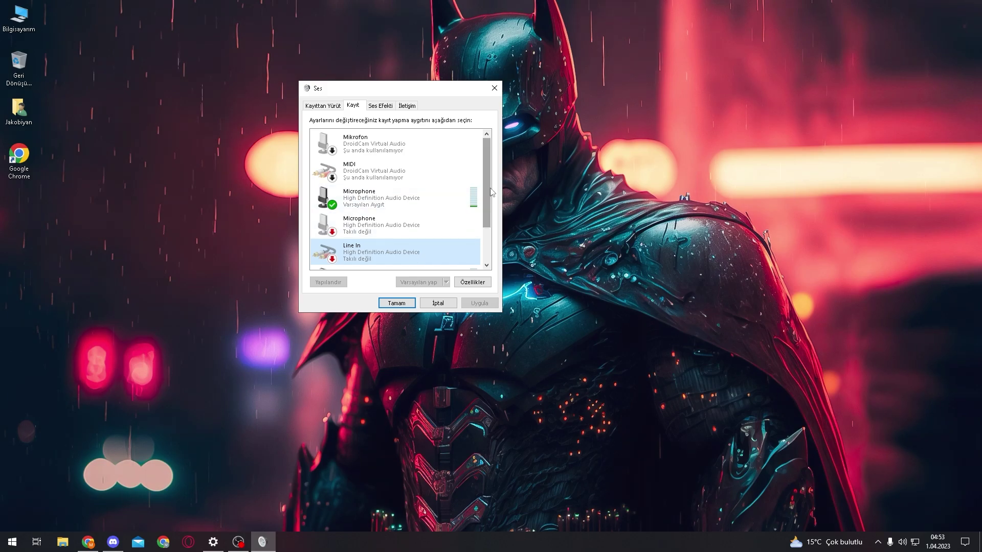
# Examine the actions available for the Logi C310 HD WebCam microphone in the recording device list
pyautogui.scroll(-1, 475, 241)
pyautogui.click(363, 231)
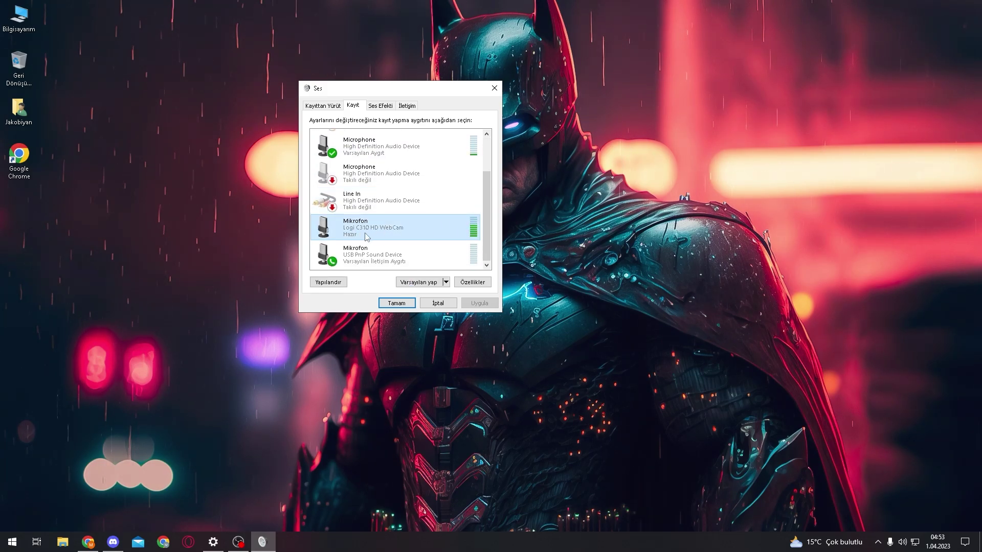
pyautogui.rightClick(392, 230)
pyautogui.click(376, 231)
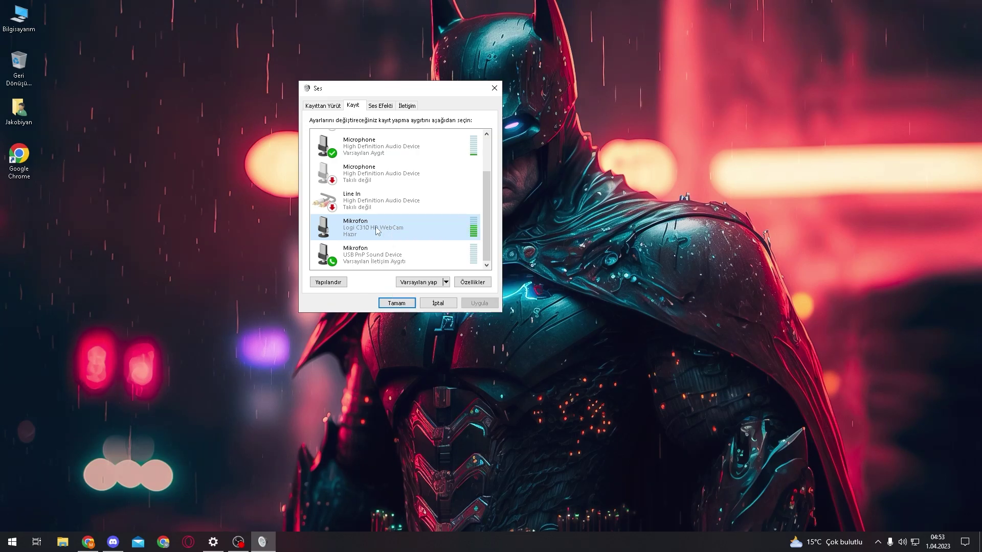
pyautogui.rightClick(375, 228)
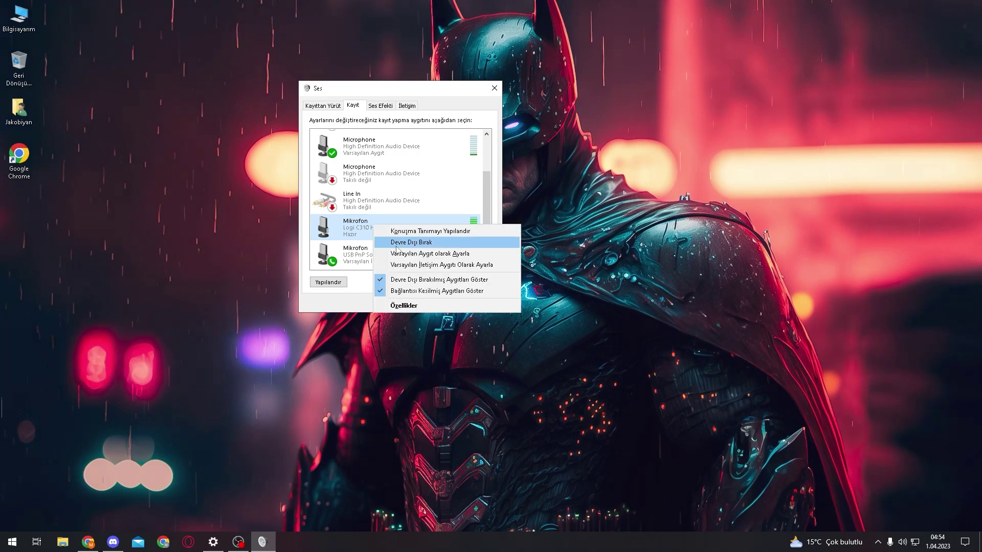
pyautogui.click(376, 228)
pyautogui.scroll(1, 378, 224)
pyautogui.scroll(2, 377, 221)
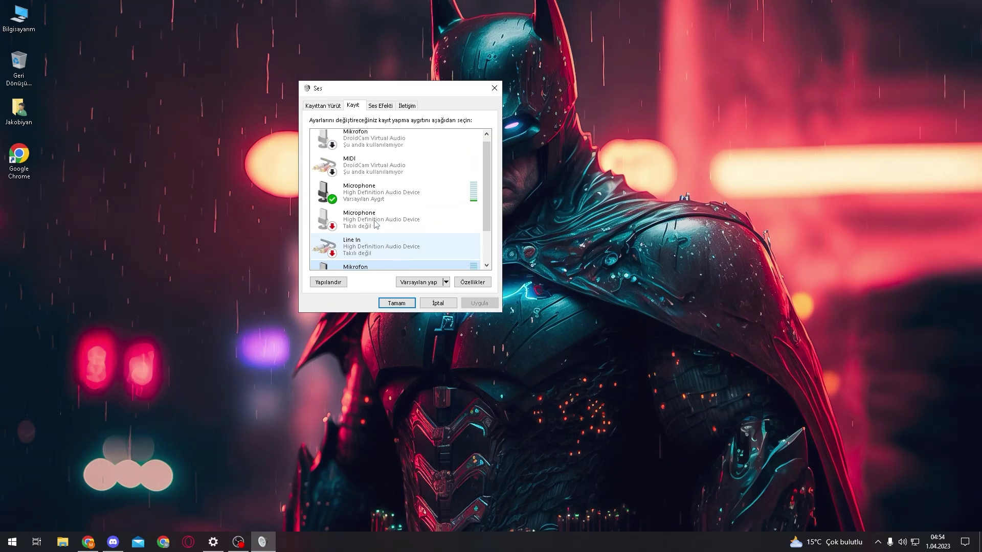
# Disable the Logi C310 HD WebCam microphone among the recording devices
pyautogui.click(381, 144)
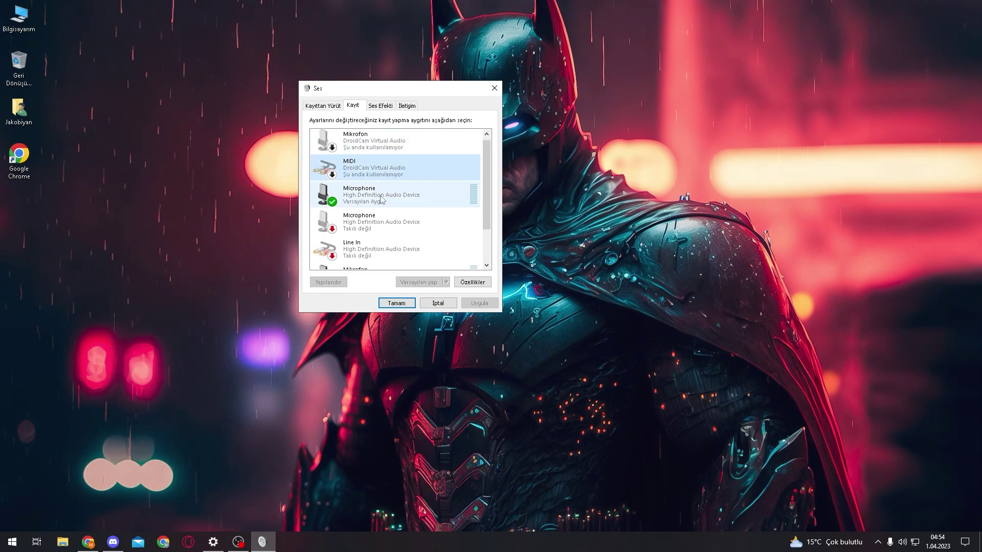
pyautogui.scroll(-1, 389, 195)
pyautogui.click(401, 225)
pyautogui.scroll(-1, 397, 212)
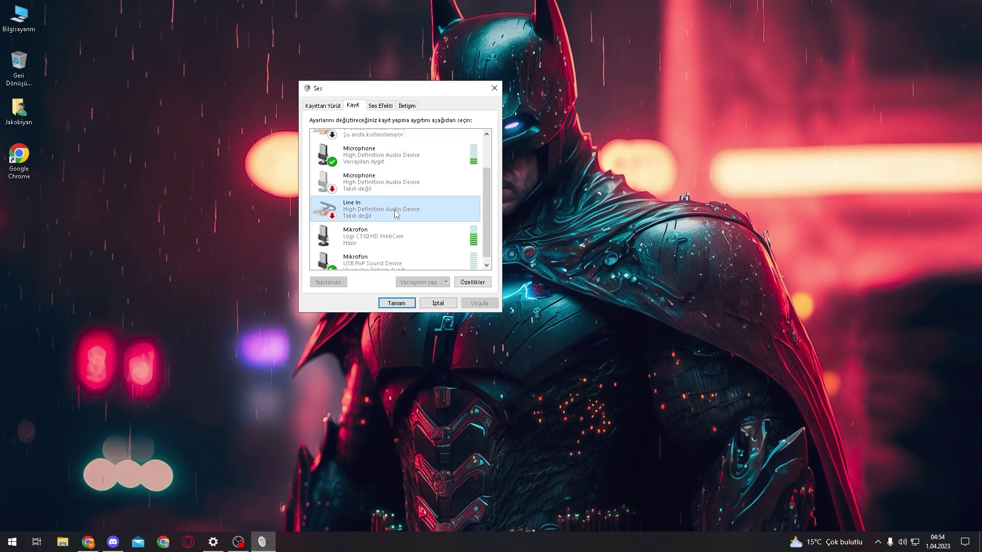
pyautogui.click(395, 221)
pyautogui.rightClick(395, 221)
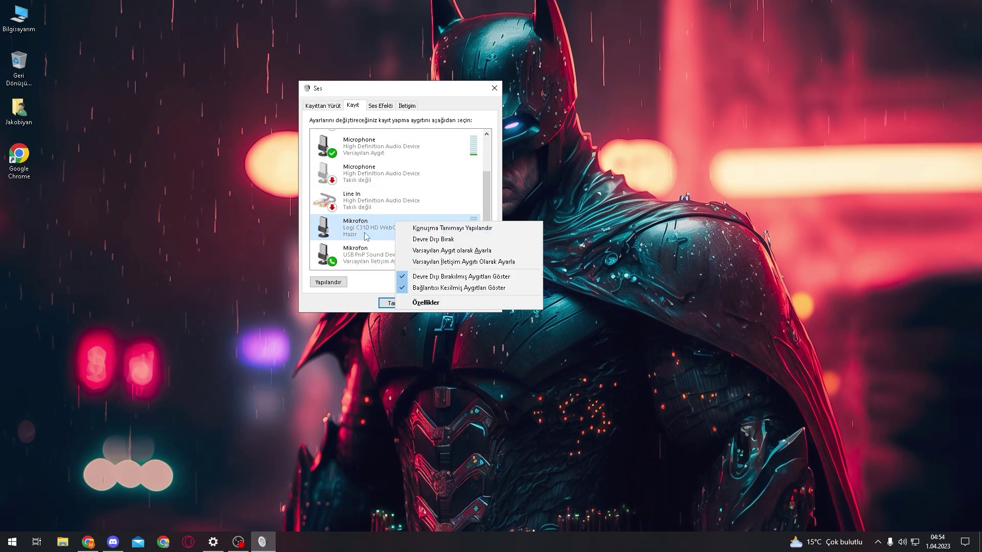
pyautogui.click(433, 239)
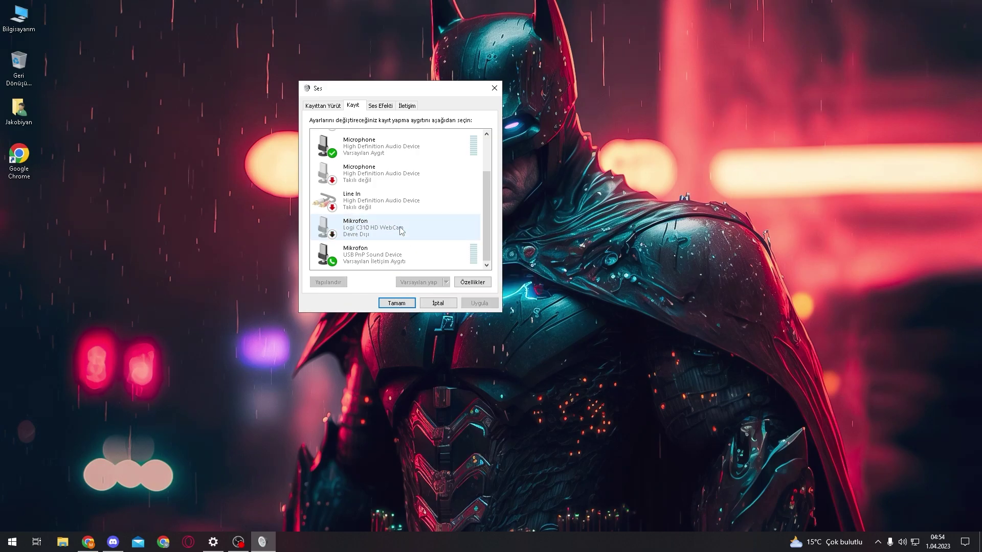
# Re-enable the Logi C310 HD WebCam microphone
pyautogui.rightClick(382, 227)
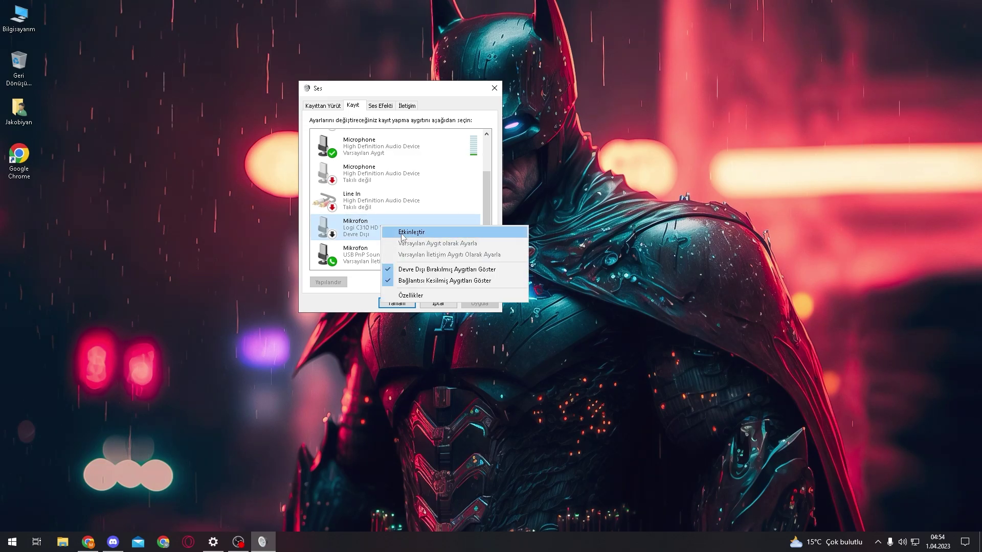
pyautogui.click(403, 234)
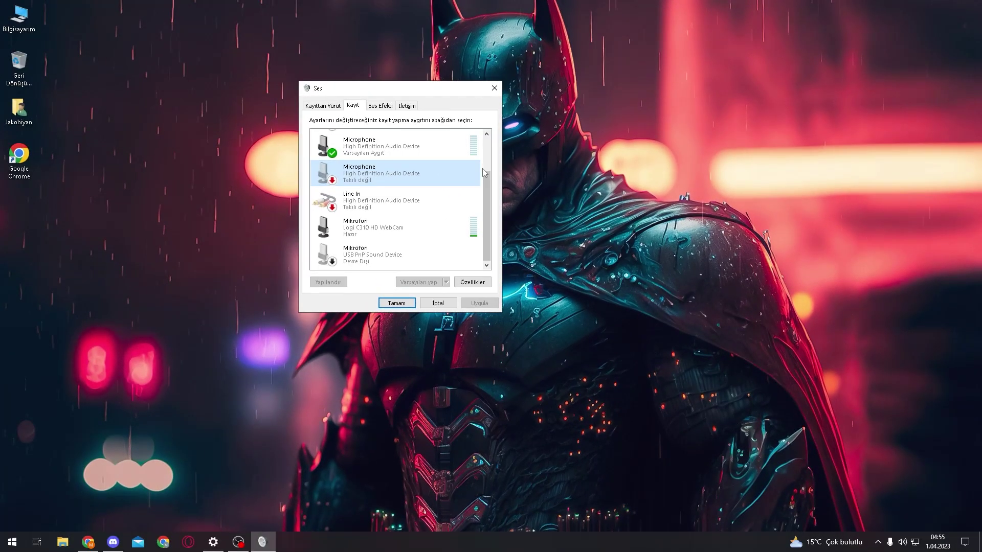
pyautogui.scroll(1, 429, 180)
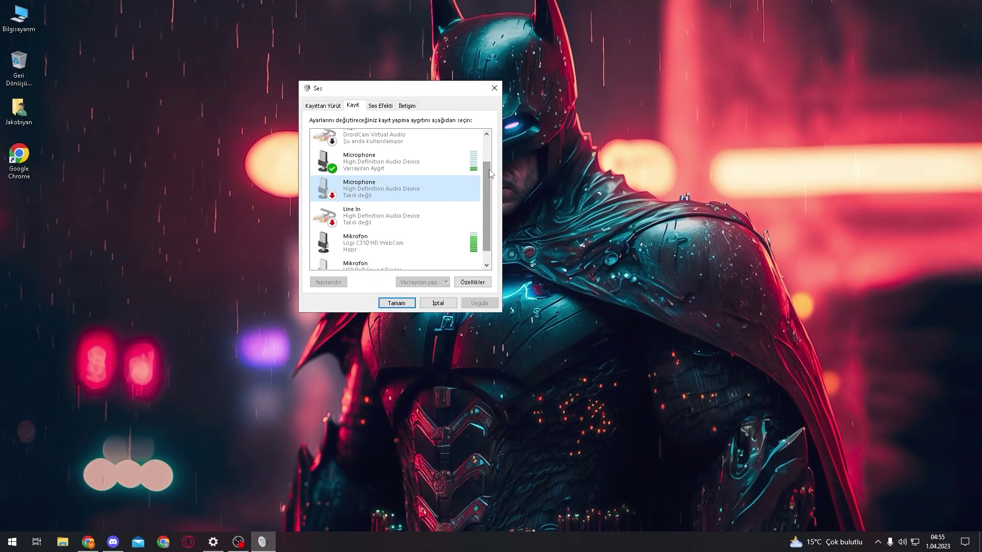
# Review the listening, level and default format settings in the properties of the High Definition Audio Device microphone
pyautogui.doubleClick(429, 180)
pyautogui.click(351, 145)
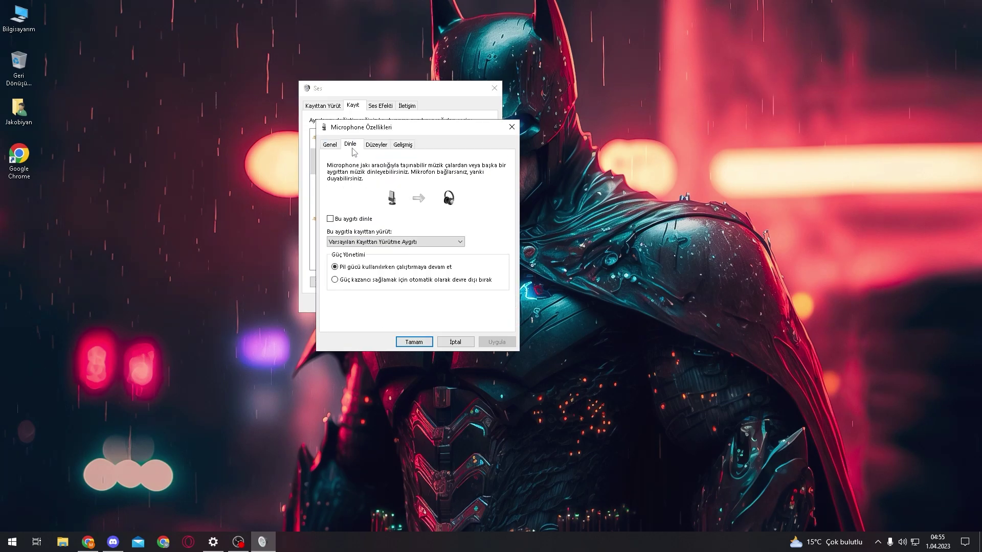
pyautogui.click(373, 147)
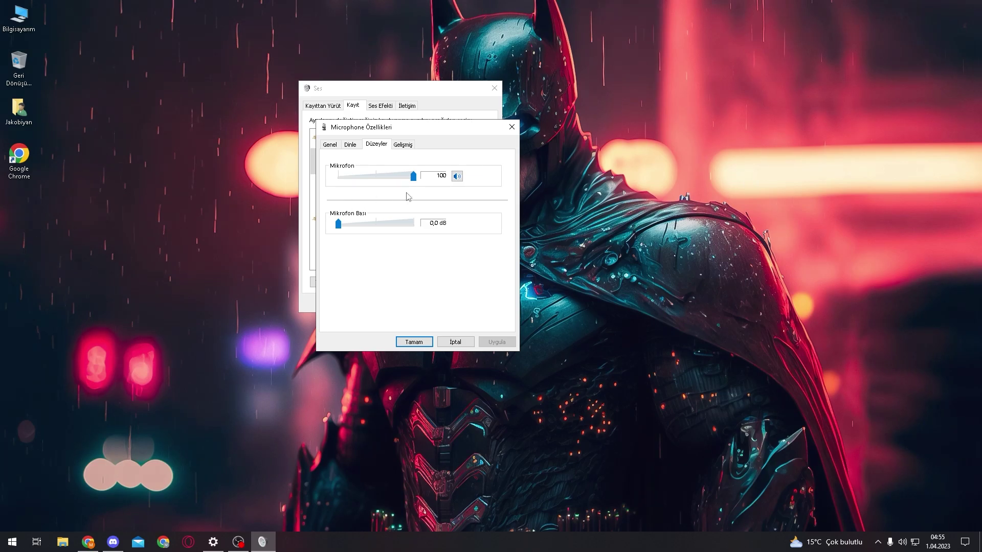
pyautogui.click(407, 145)
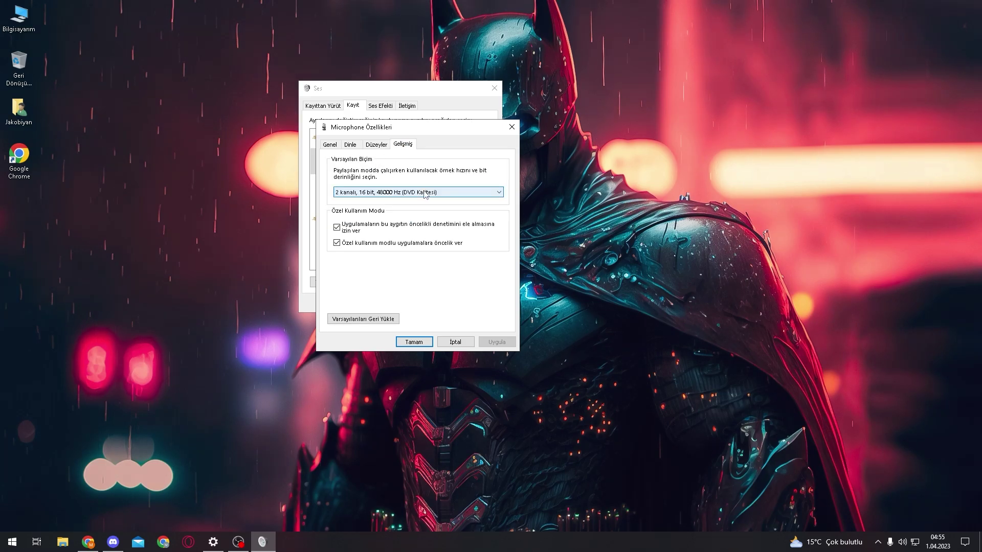
pyautogui.click(389, 192)
pyautogui.click(408, 304)
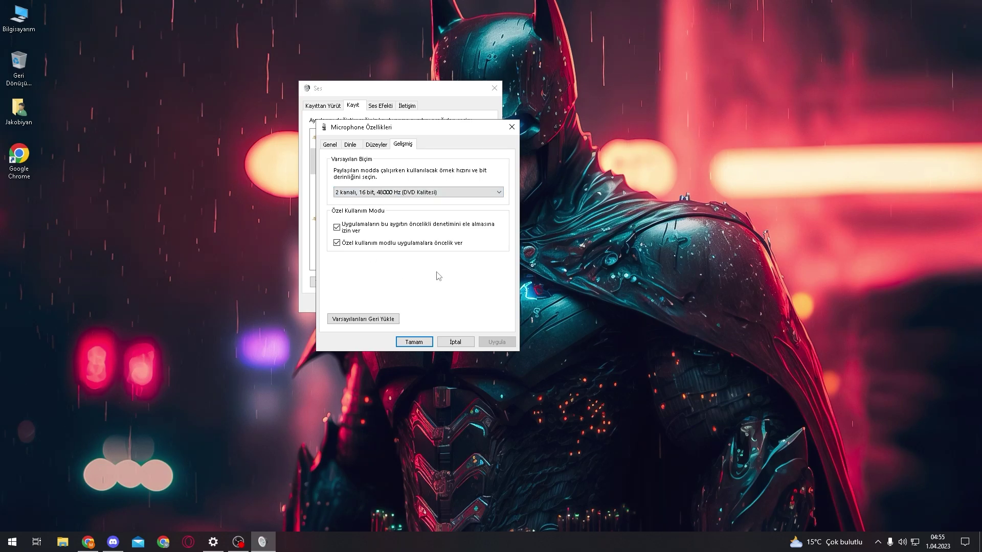
# Close the microphone properties and the Sound dialog, and briefly view the Windows sound settings before minimizing them
pyautogui.click(350, 145)
pyautogui.press('Escape')
pyautogui.press('Escape')
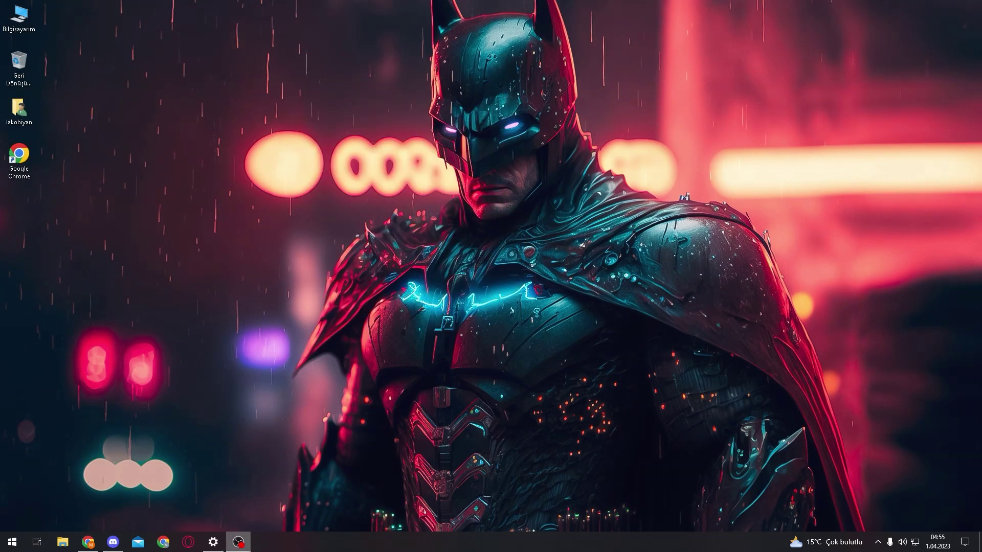
pyautogui.click(213, 542)
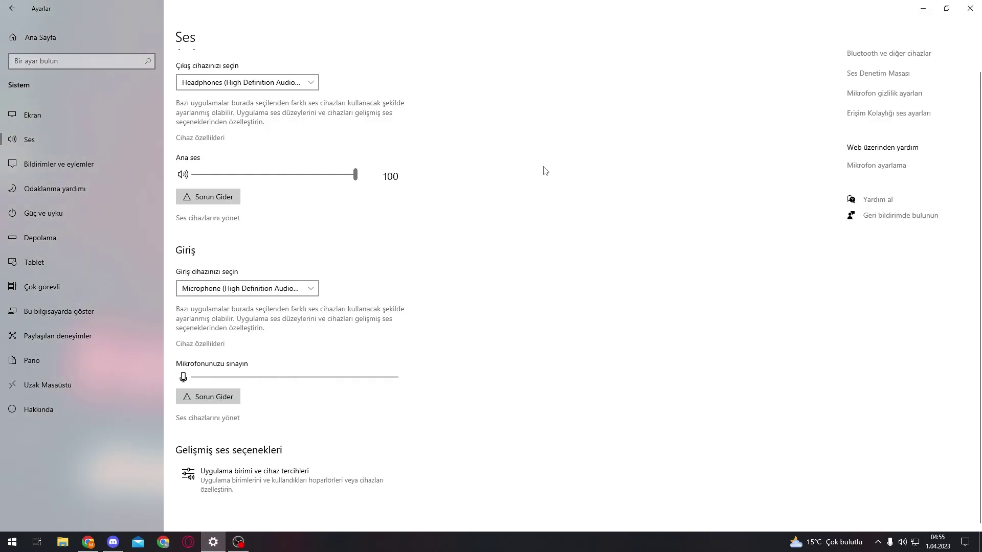
pyautogui.click(915, 6)
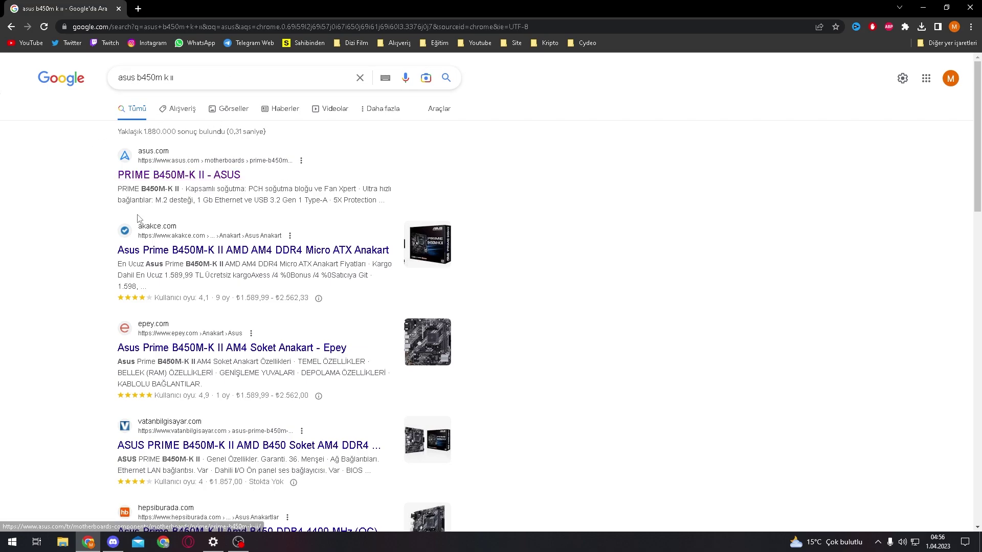
# Open the drivers and tools support page for the PRIME B450M-K II motherboard on the ASUS website
pyautogui.click(156, 174)
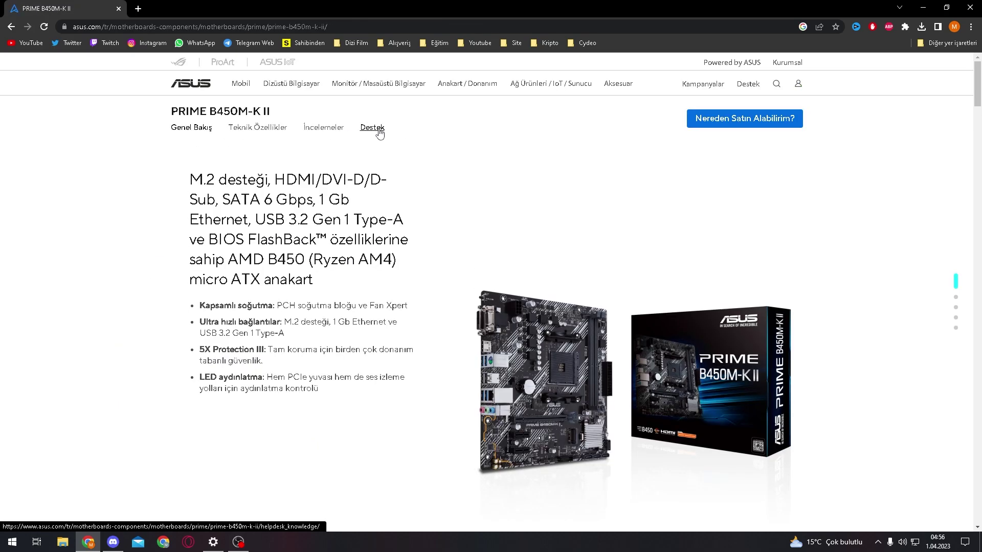
pyautogui.click(379, 133)
pyautogui.click(370, 290)
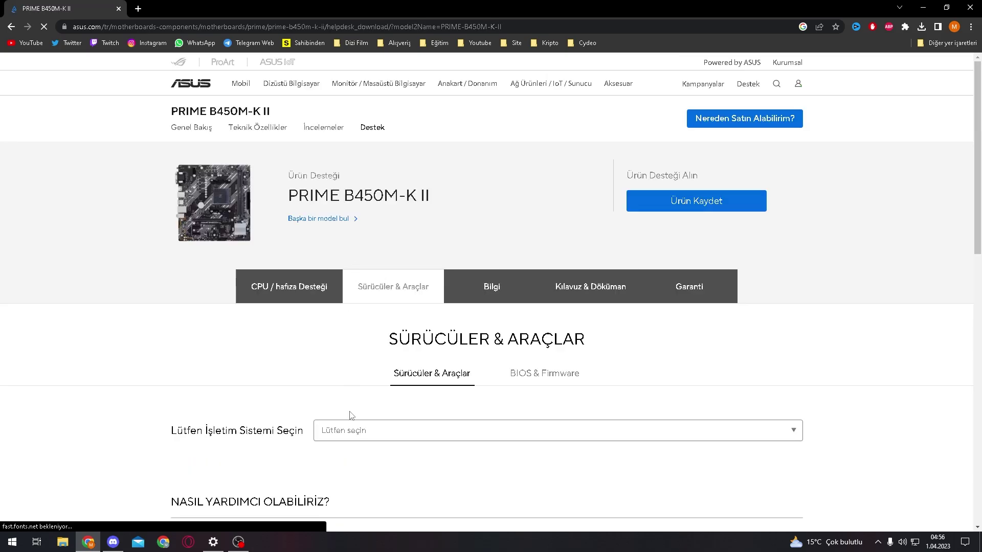
# List the motherboard's drivers for Windows 10 64-bit and locate the Realtek driver in the Audio section
pyautogui.click(327, 430)
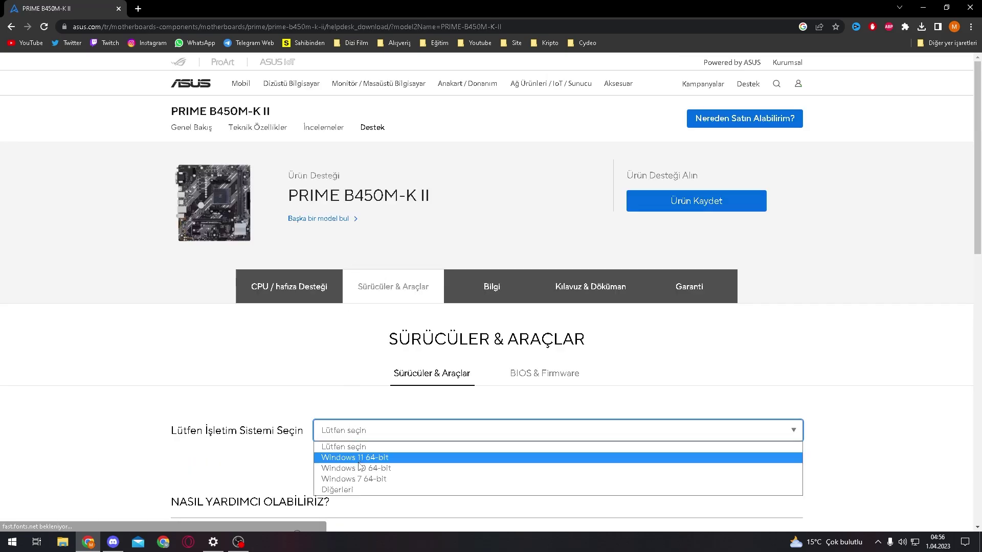
pyautogui.click(360, 468)
pyautogui.scroll(-9, 204, 336)
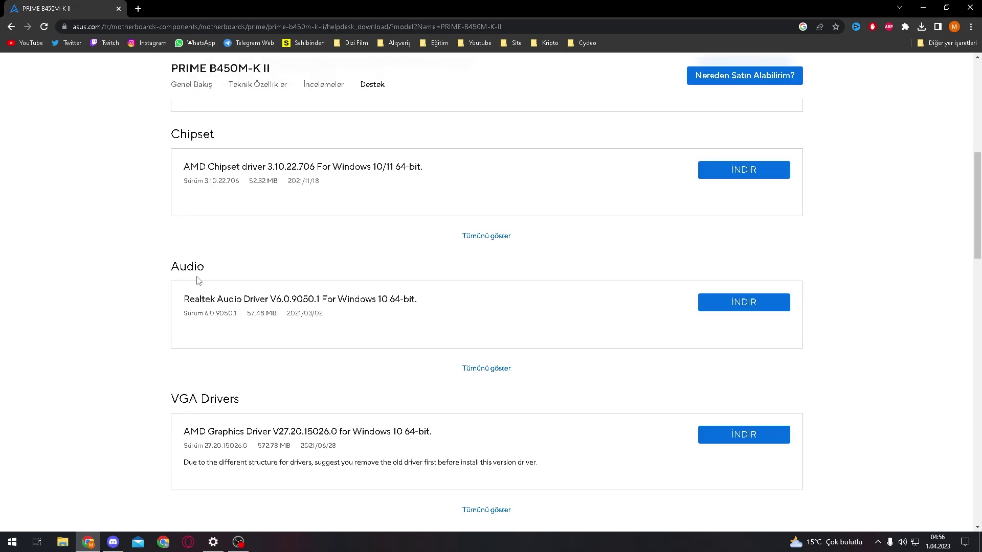
pyautogui.moveTo(213, 270); pyautogui.dragTo(172, 264)
pyautogui.click(142, 281)
# Close the browser and return to the Windows sound settings
pyautogui.click(970, 7)
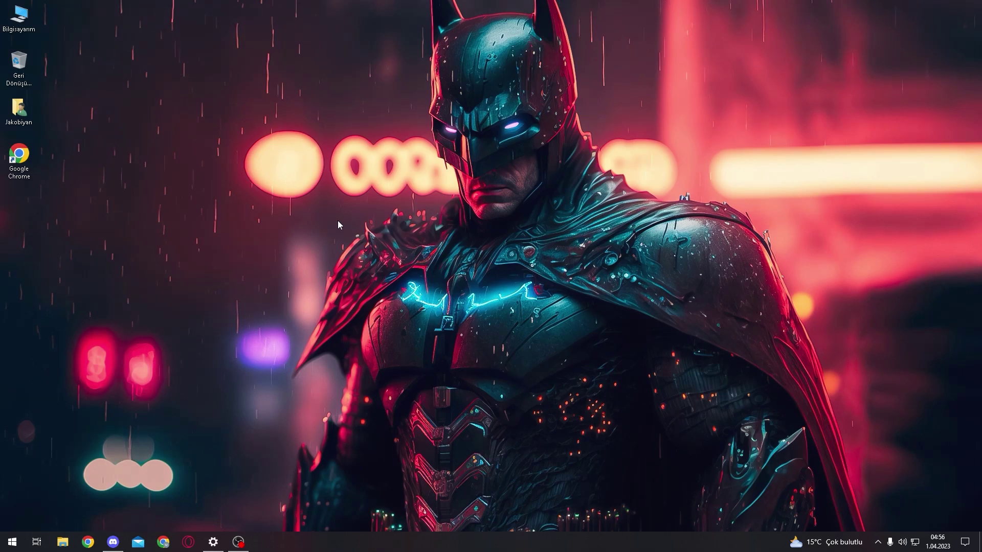
pyautogui.click(213, 542)
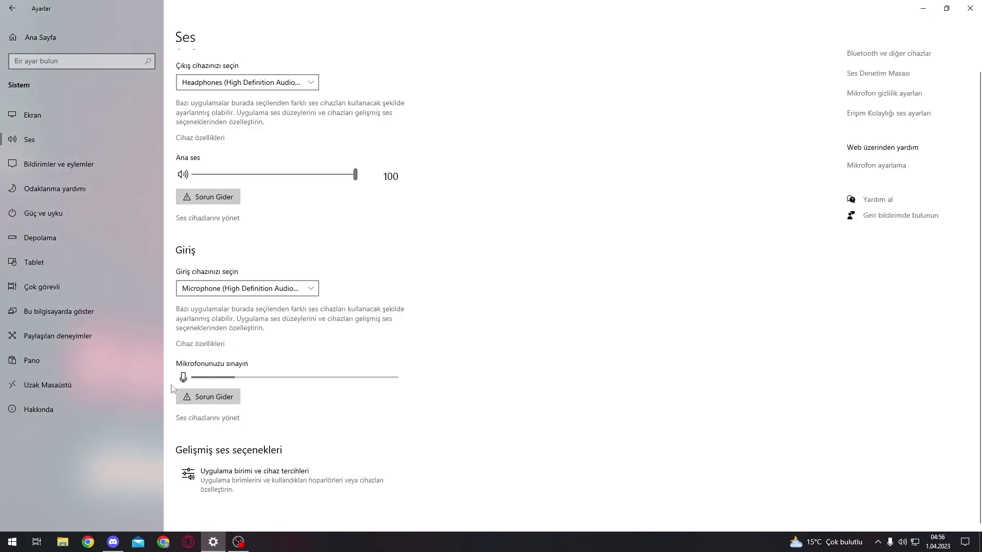